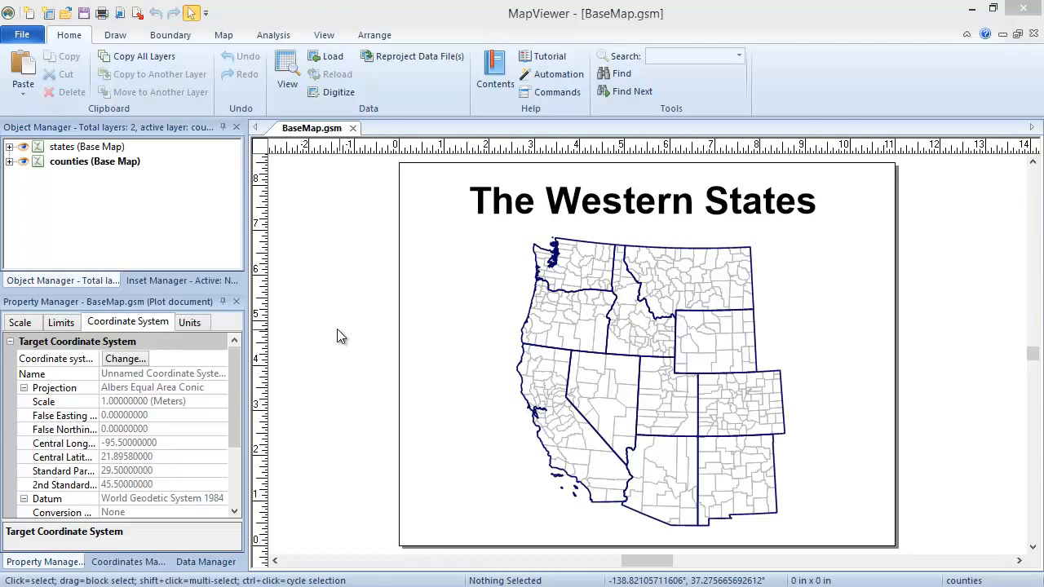
- Create a new blank plot document
{"action": "left_click", "coordinate": [23, 34]}
{"action": "mouse_move", "coordinate": [61, 52]}
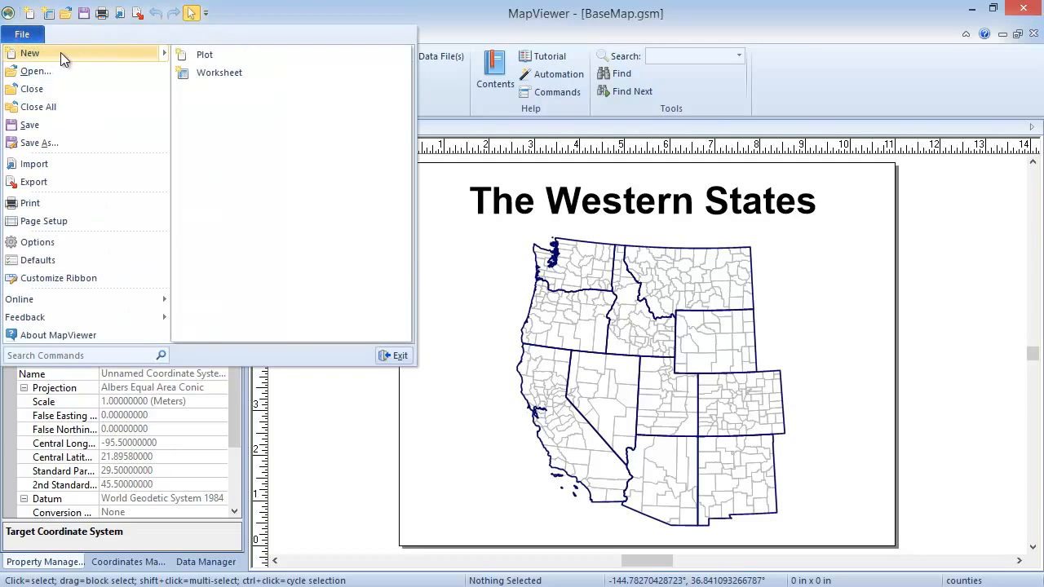
{"action": "left_click", "coordinate": [233, 55]}
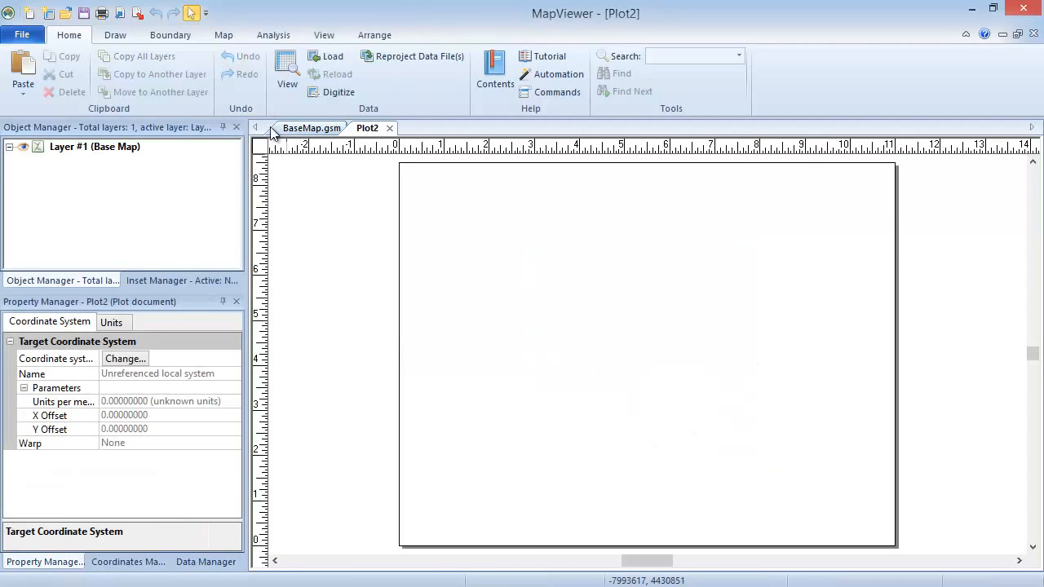
- Create a base map from the sample boundary file AFRICA.GSB, accepting the default ID and attribute import options
{"action": "left_click", "coordinate": [229, 35]}
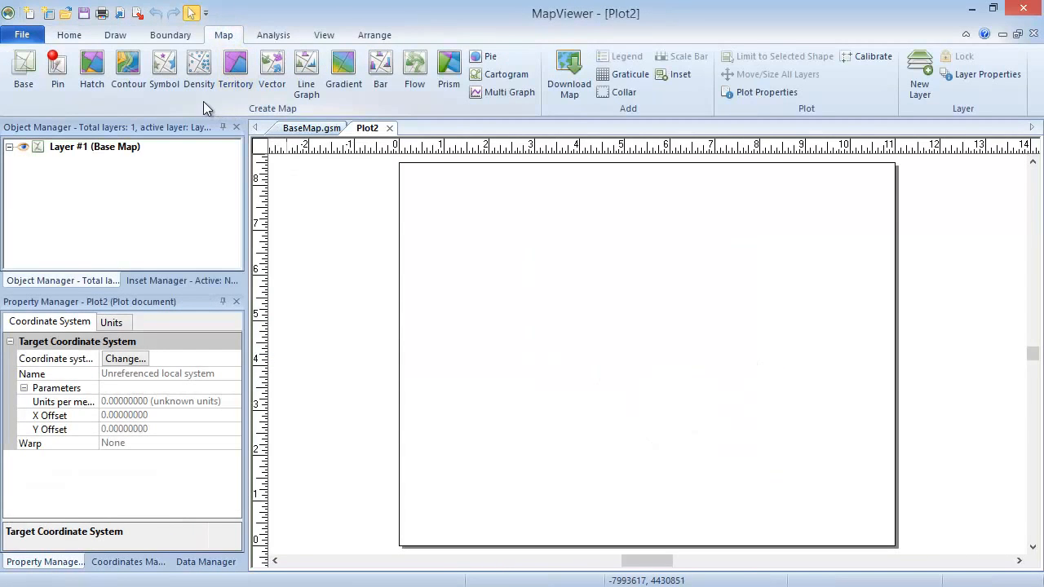
{"action": "left_click", "coordinate": [24, 82]}
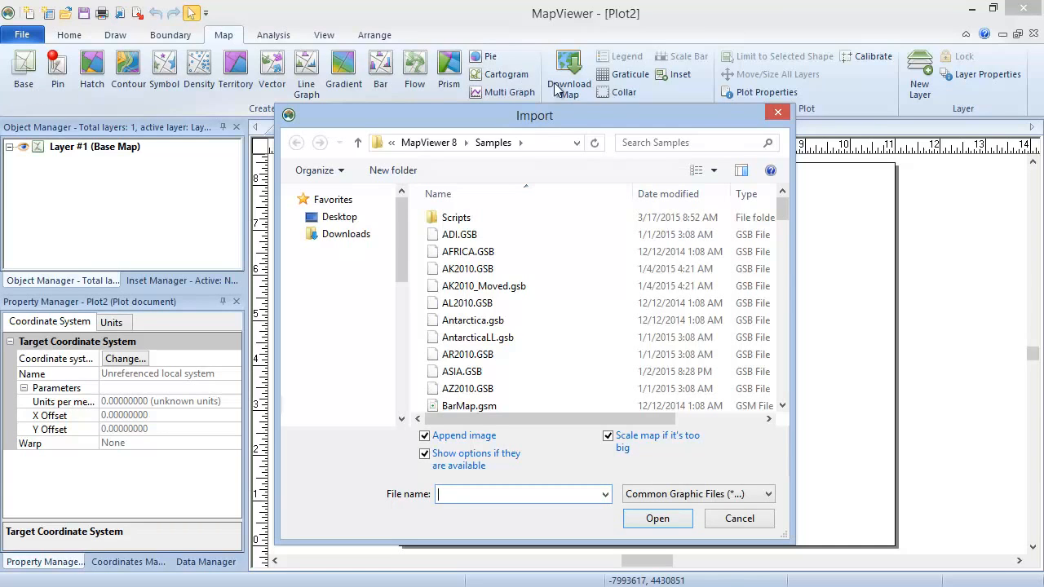
{"action": "left_click", "coordinate": [571, 256]}
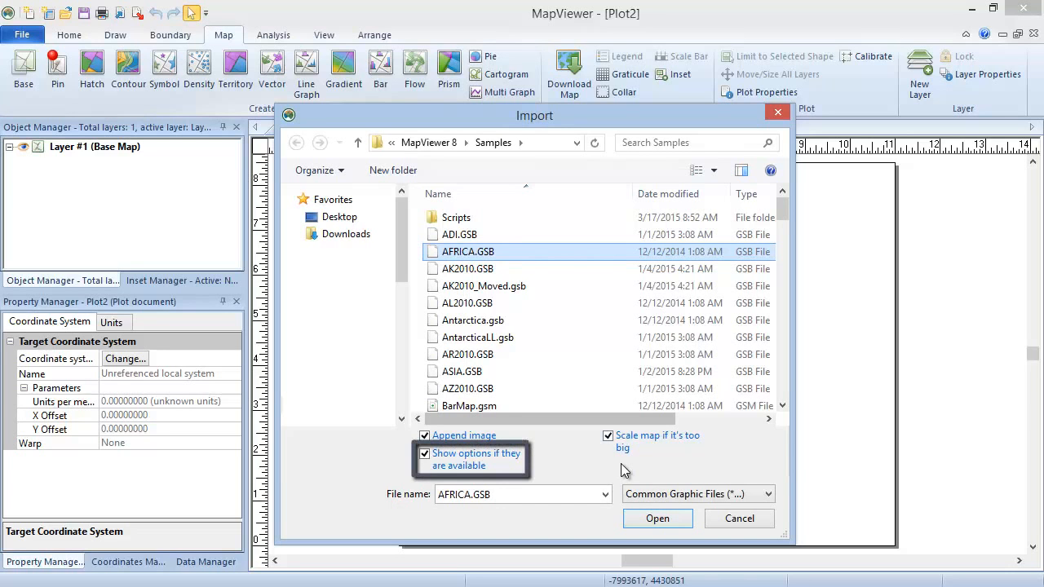
{"action": "left_click", "coordinate": [635, 521]}
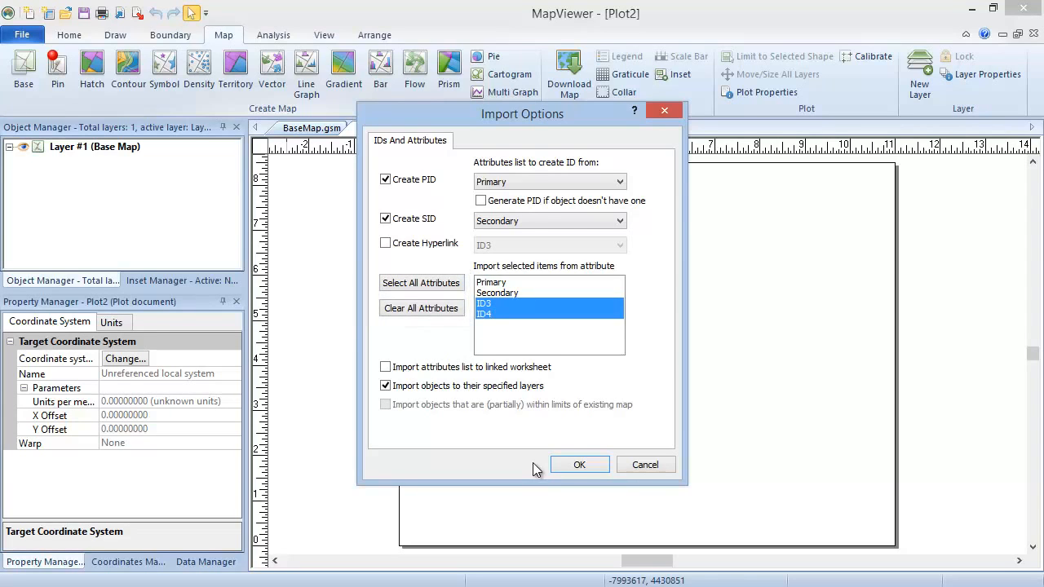
{"action": "left_click", "coordinate": [579, 465]}
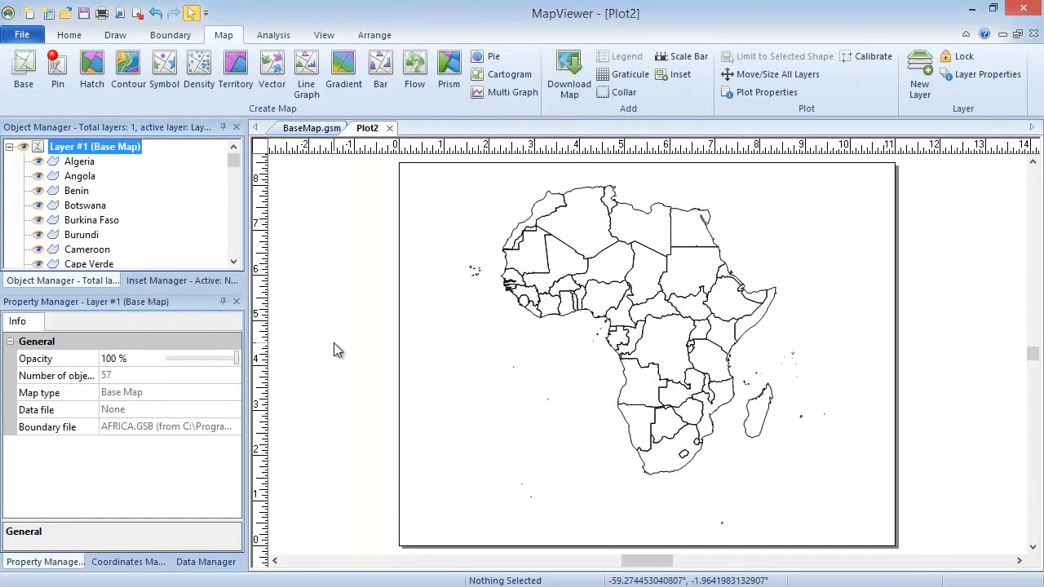
{"action": "left_click", "coordinate": [334, 343]}
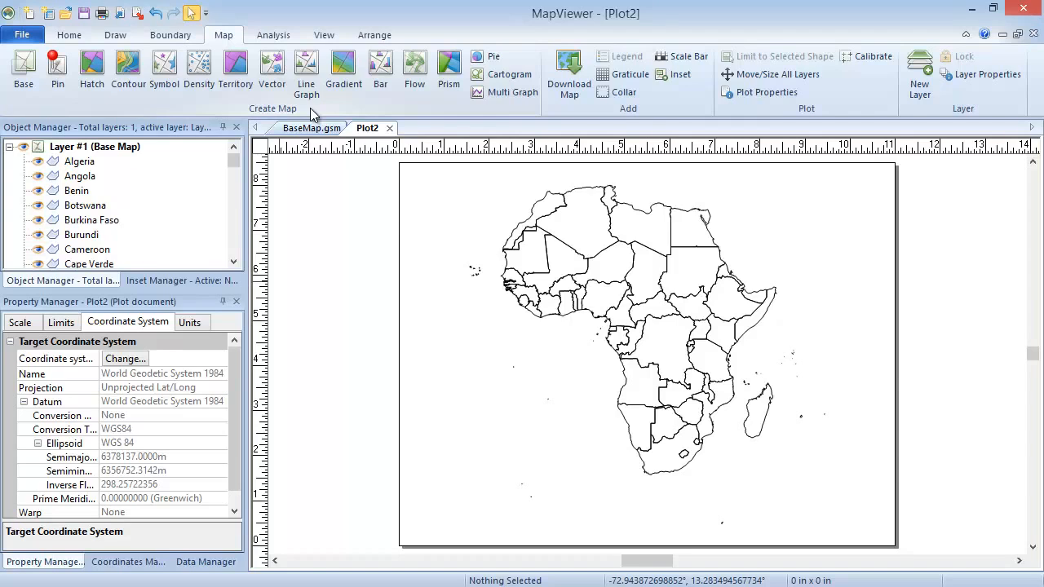
- Set the outline of the Algeria polygon to blue with a line width of 0.03 in
{"action": "left_click", "coordinate": [36, 154]}
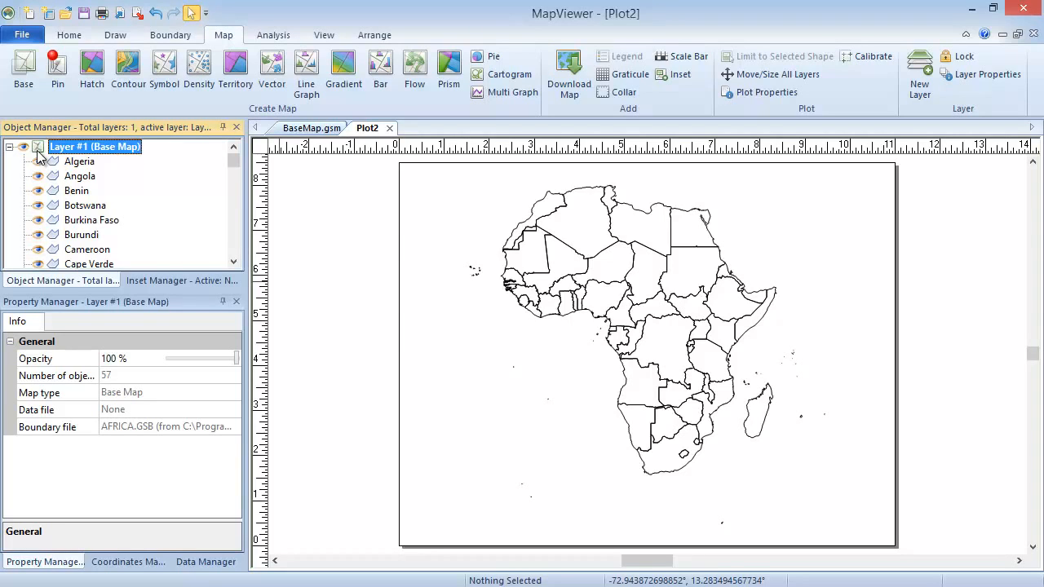
{"action": "left_click", "coordinate": [79, 162]}
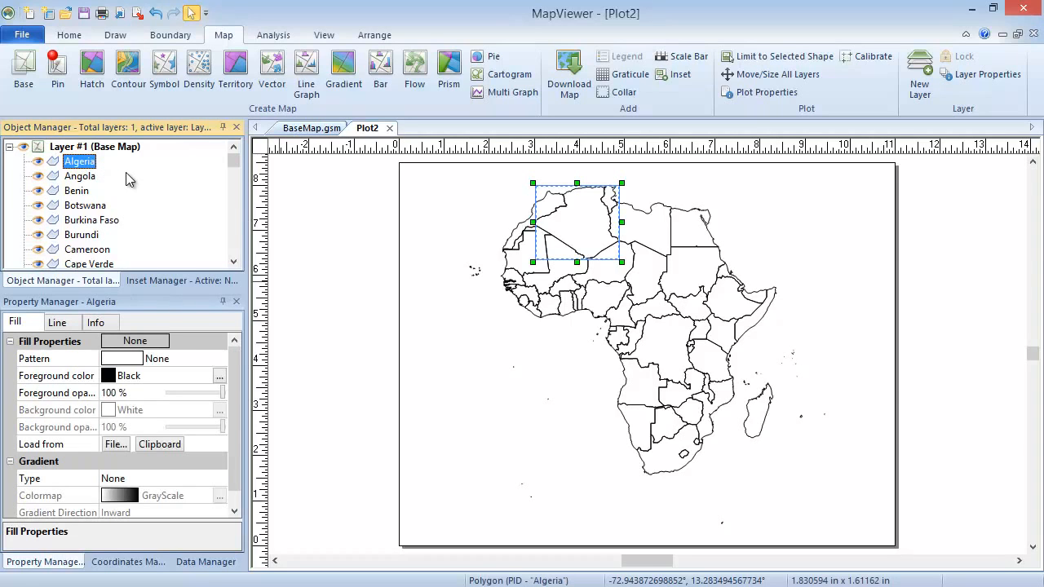
{"action": "left_click", "coordinate": [73, 322]}
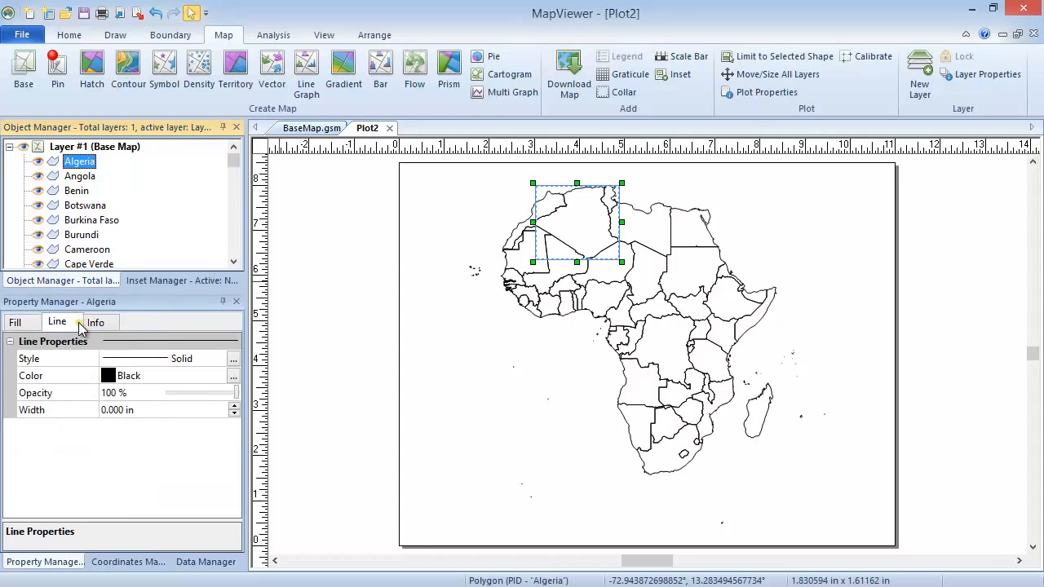
{"action": "left_click", "coordinate": [155, 375]}
{"action": "left_click", "coordinate": [145, 420]}
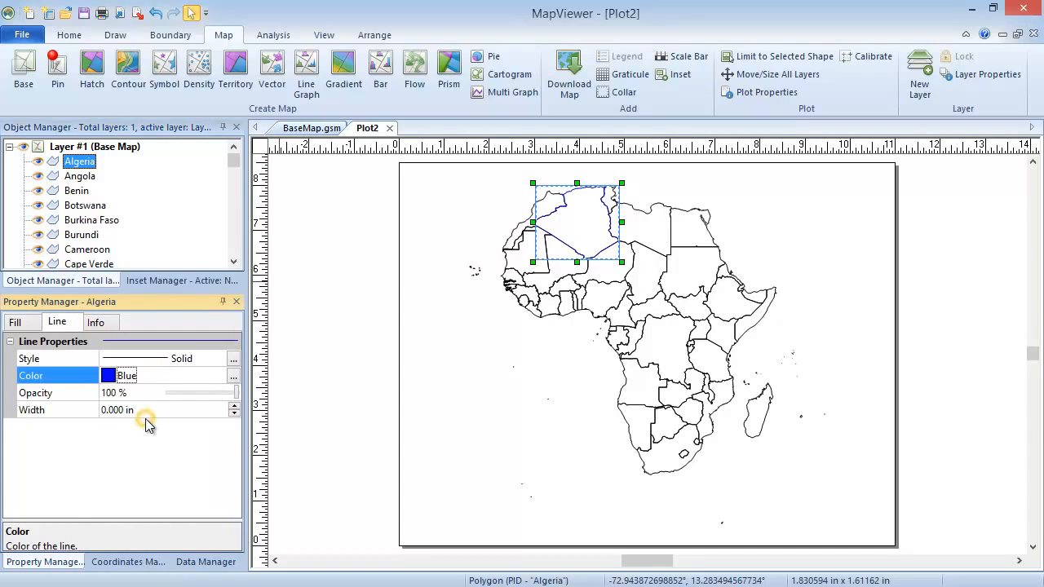
{"action": "left_click", "coordinate": [111, 411]}
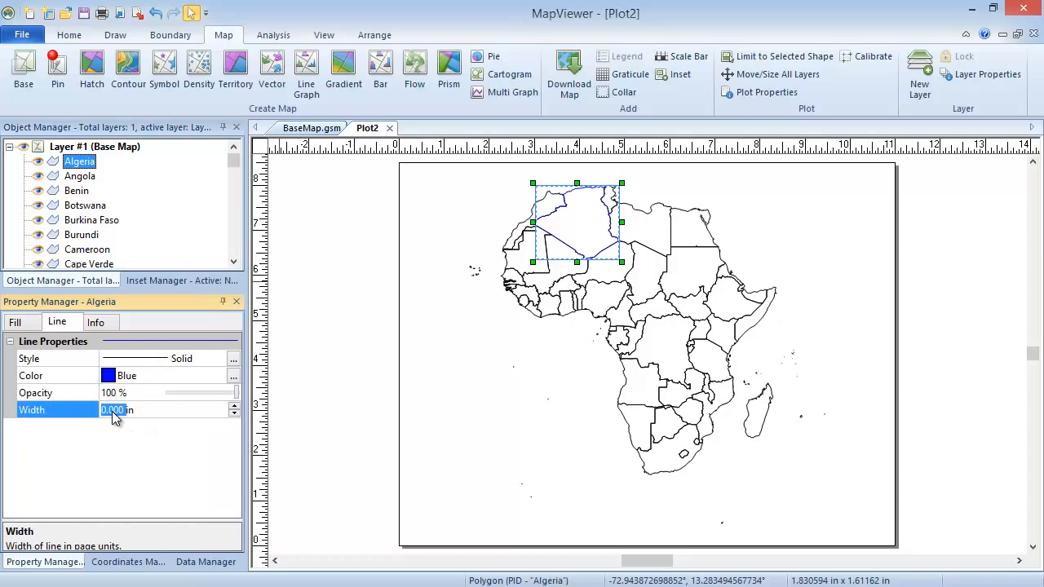
{"action": "type", "text": "0.03"}
{"action": "key", "text": "Return"}
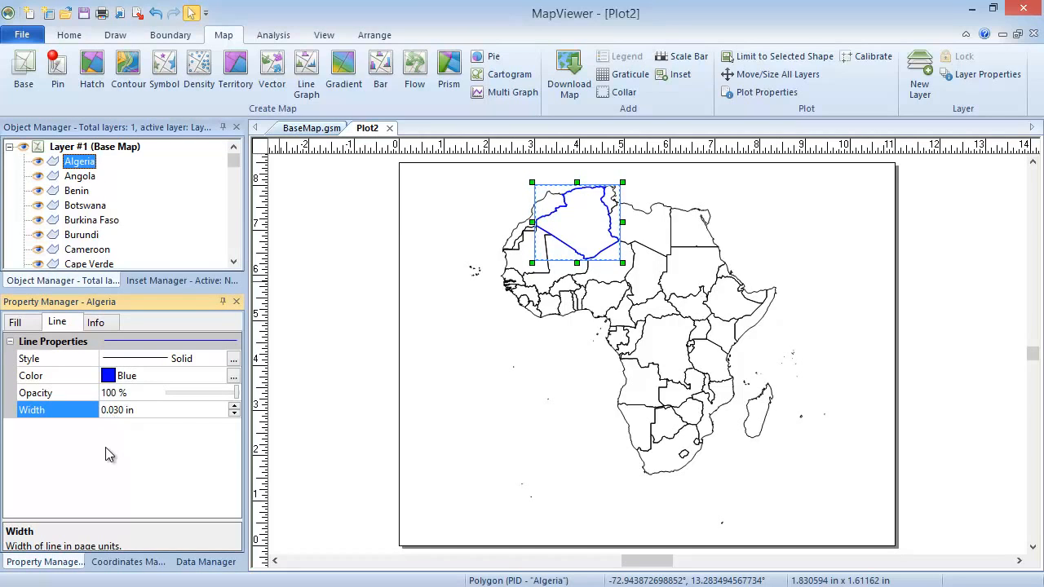
- Review Algeria's IDs and attributes, and show the PID as a label on all objects in the Africa base map layer
{"action": "left_click", "coordinate": [117, 323]}
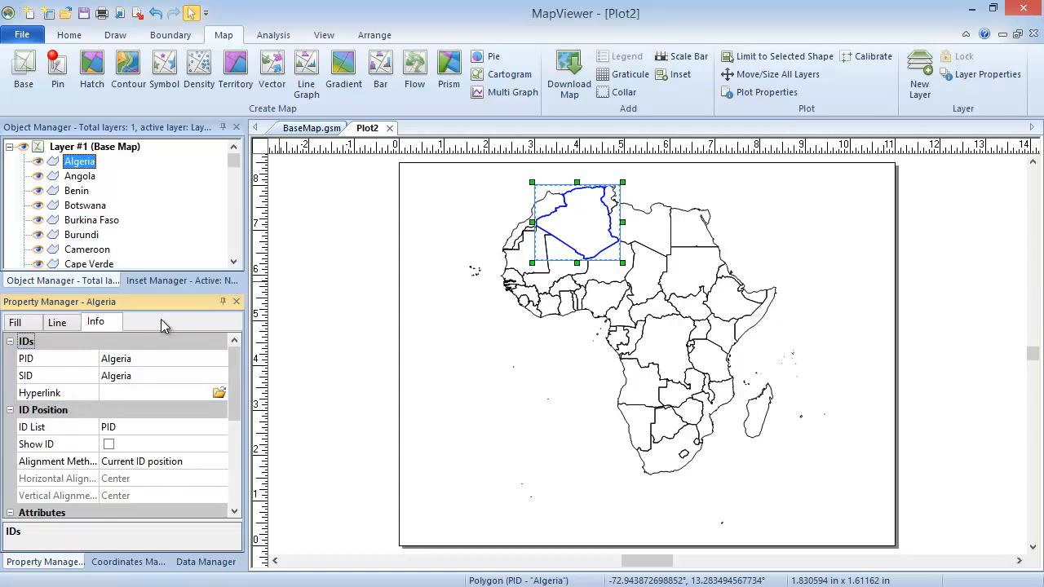
{"action": "left_click_drag", "start_coordinate": [235, 385], "coordinate": [235, 450]}
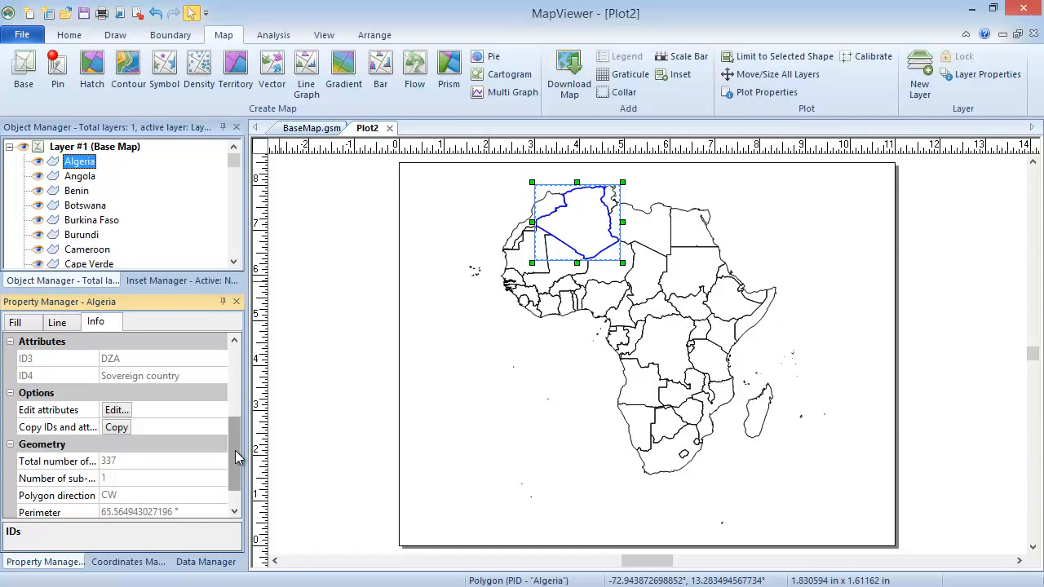
{"action": "right_click", "coordinate": [38, 149]}
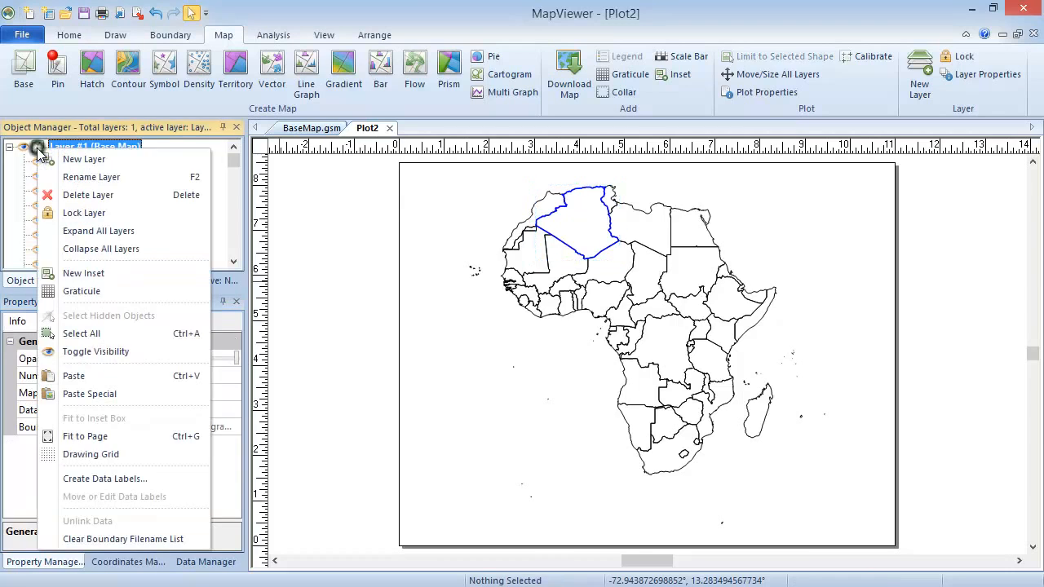
{"action": "left_click", "coordinate": [138, 330]}
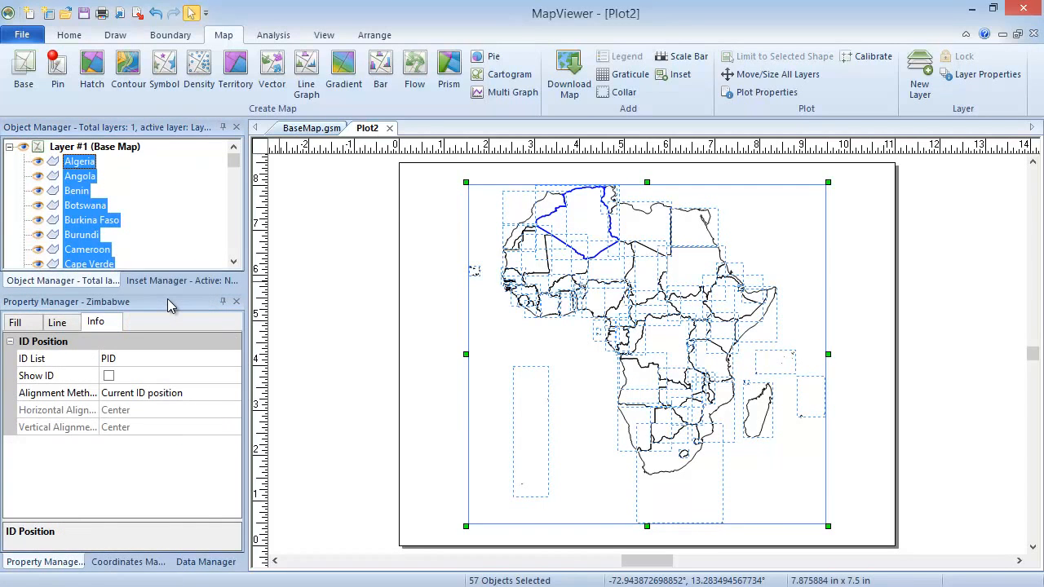
{"action": "left_click", "coordinate": [138, 360]}
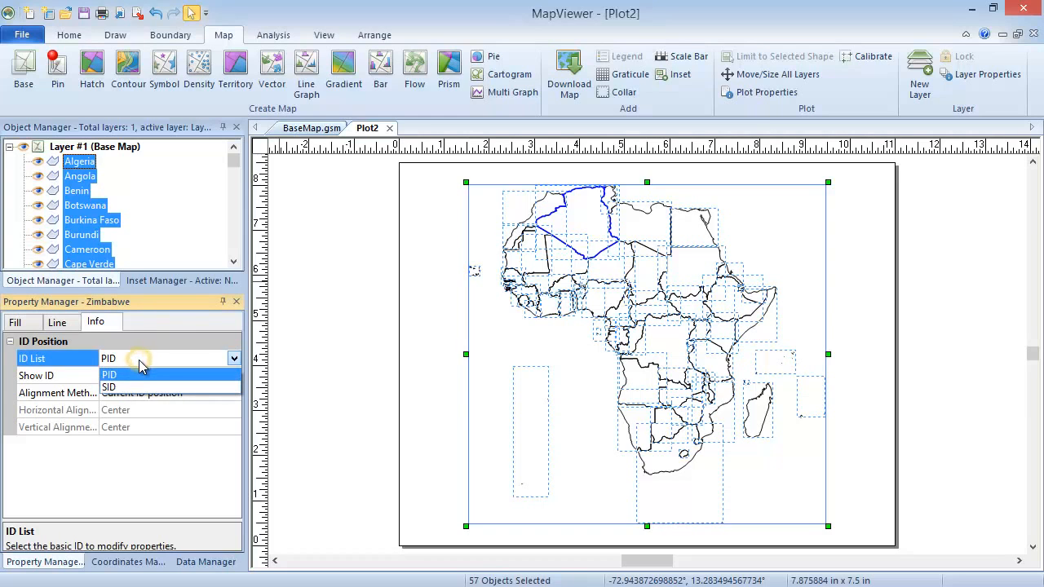
{"action": "left_click", "coordinate": [139, 374]}
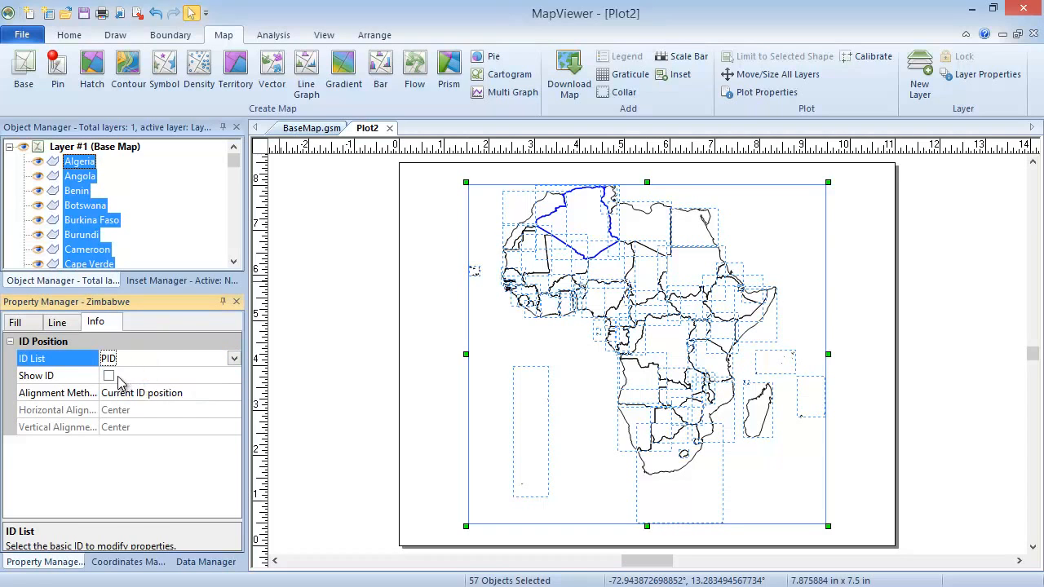
{"action": "left_click", "coordinate": [108, 376]}
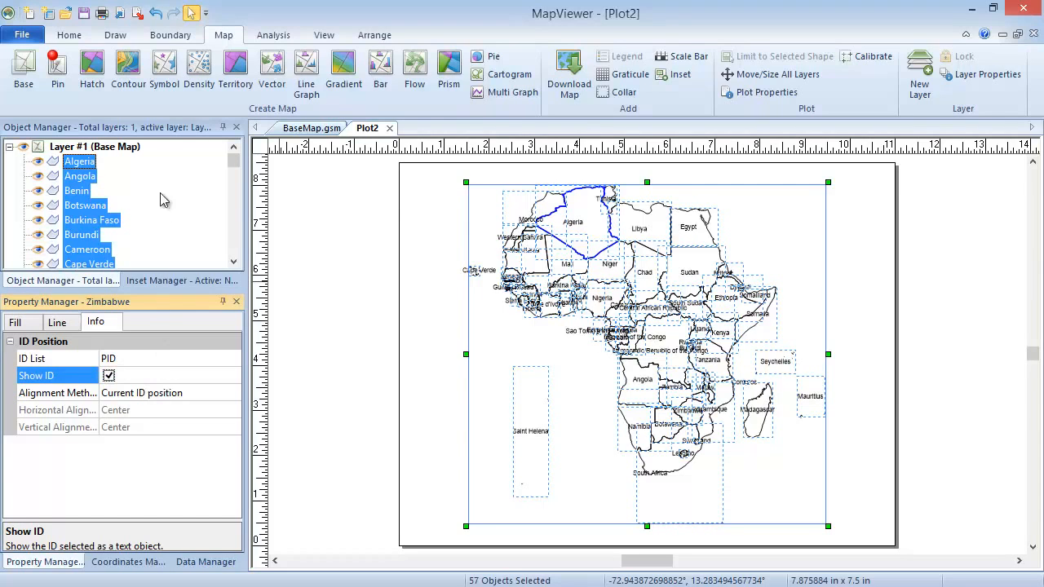
{"action": "left_click", "coordinate": [166, 35]}
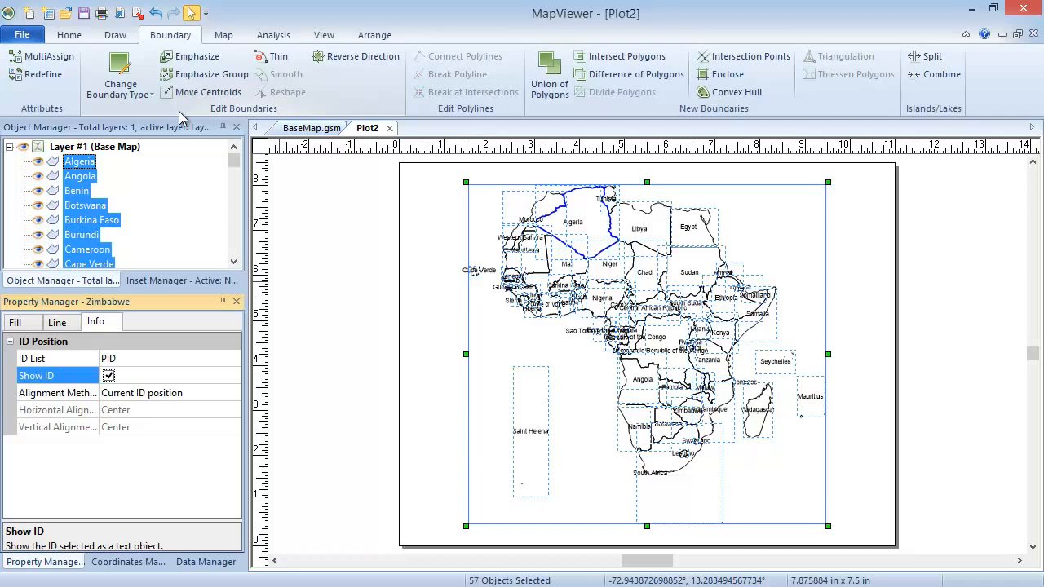
{"action": "left_click", "coordinate": [222, 35]}
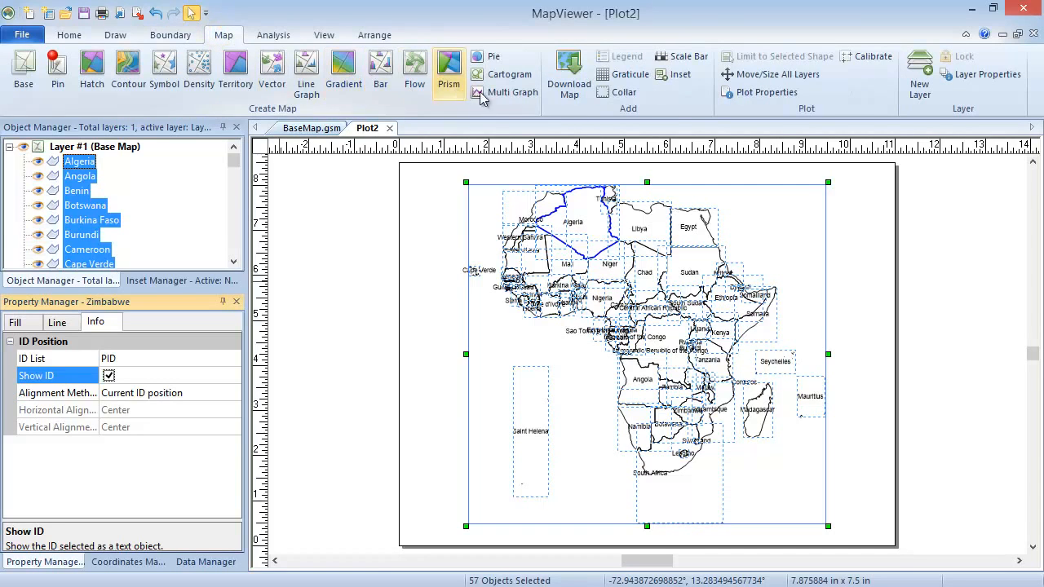
{"action": "left_click", "coordinate": [568, 94]}
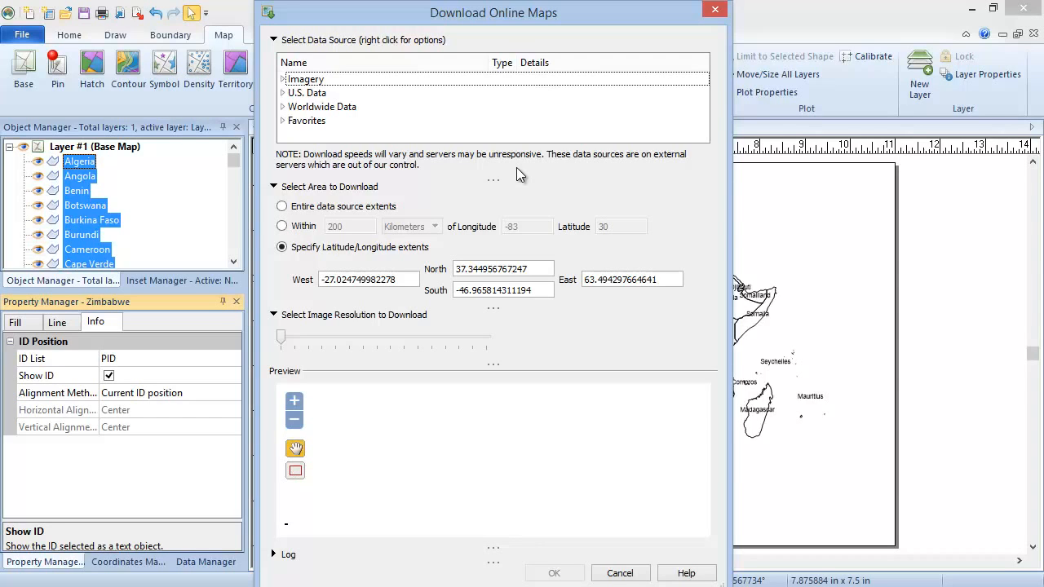
{"action": "right_click", "coordinate": [319, 128]}
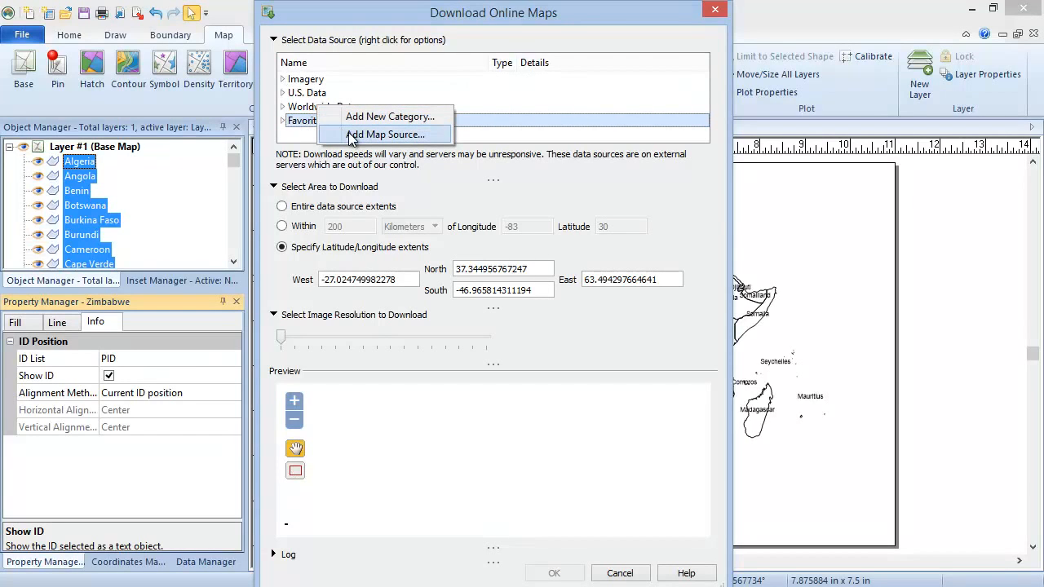
{"action": "left_click", "coordinate": [385, 134]}
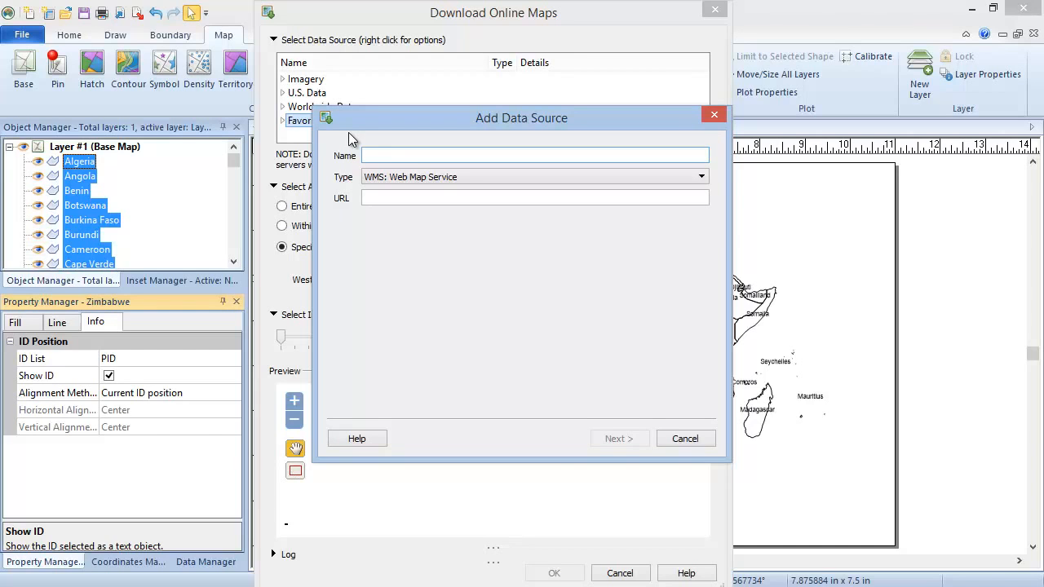
{"action": "left_click", "coordinate": [382, 197]}
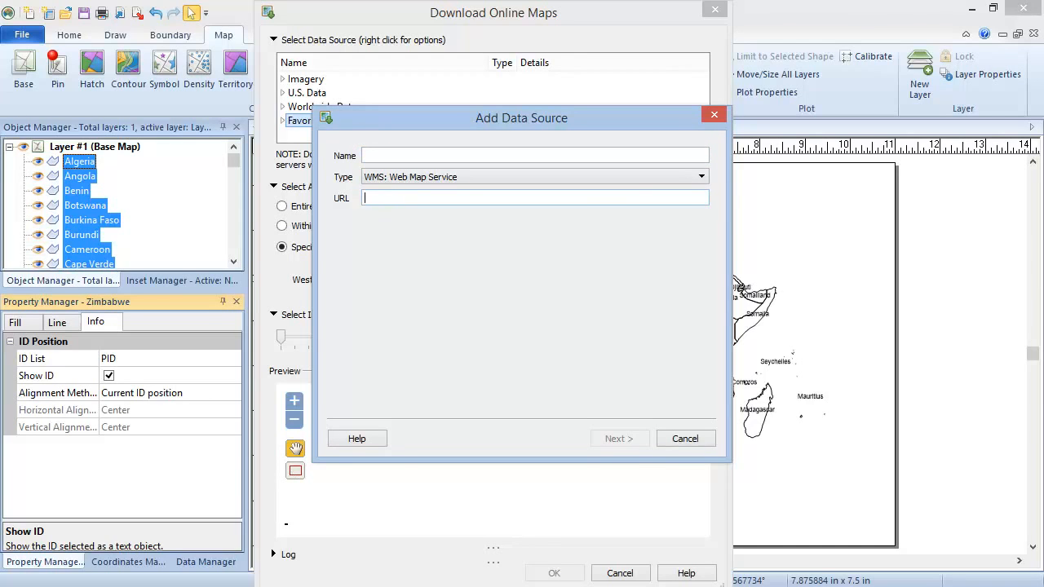
{"action": "type", "text": "http://irs.gis-lab.info/"}
{"action": "left_click", "coordinate": [379, 155]}
{"action": "type", "text": "Global IRS Server"}
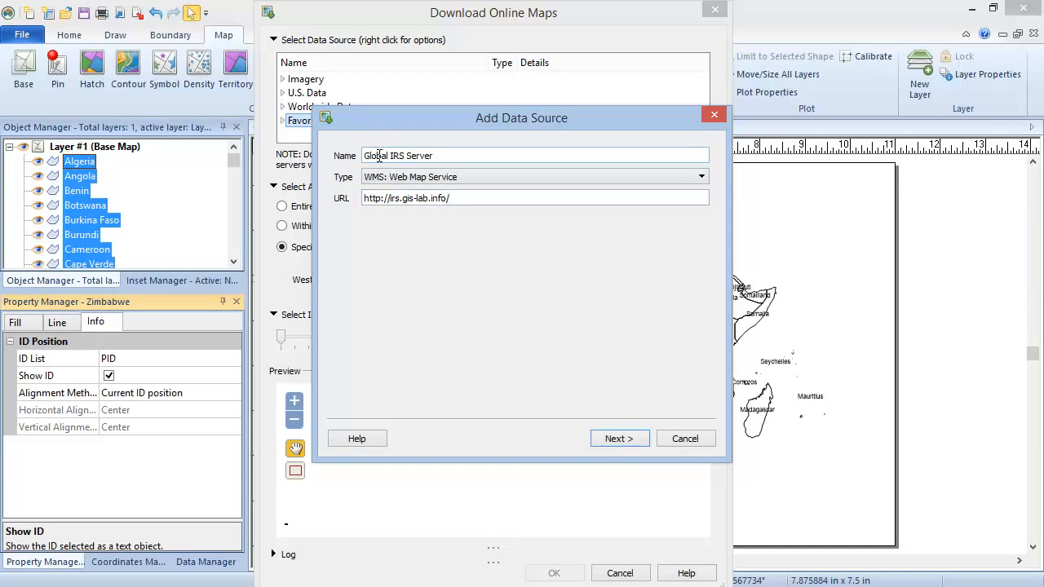
{"action": "left_click", "coordinate": [640, 440]}
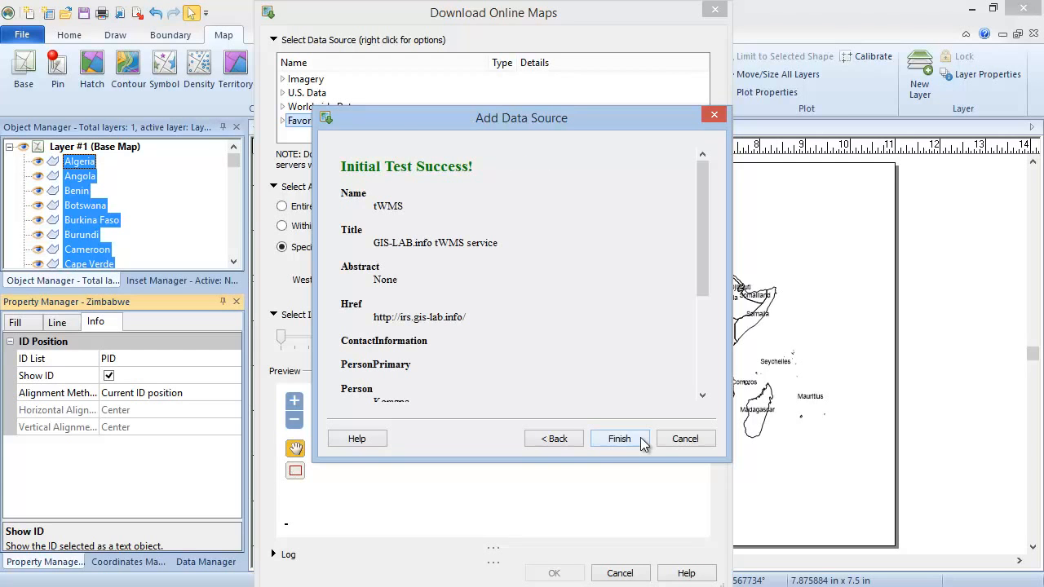
{"action": "left_click", "coordinate": [620, 439]}
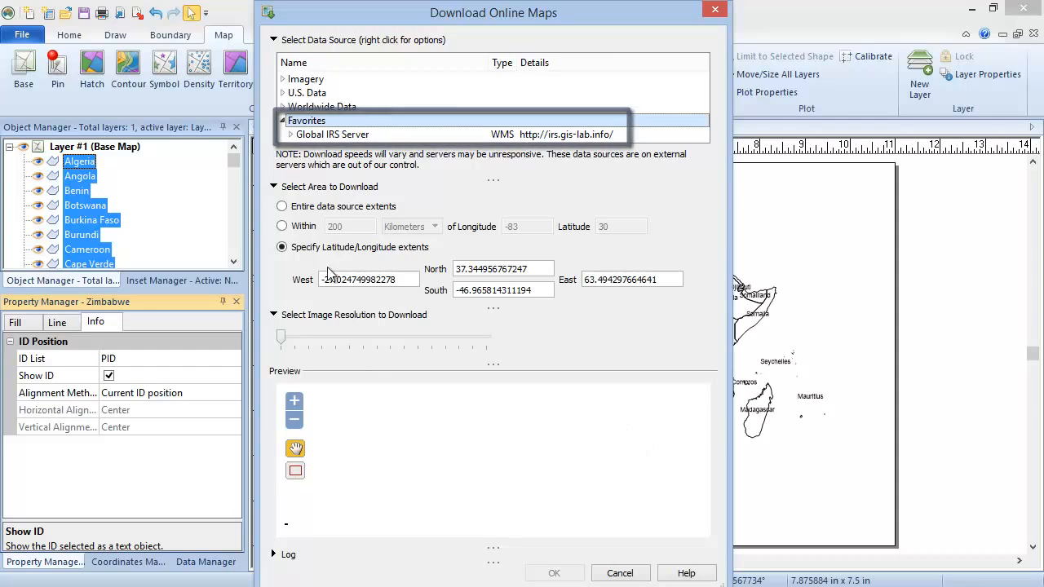
- Download the Global IRS Server's Landsat imagery for a drawn rectangle spanning about 5.7° to 47.2° longitude and -8.3° to 28.3° latitude
{"action": "left_click", "coordinate": [291, 135]}
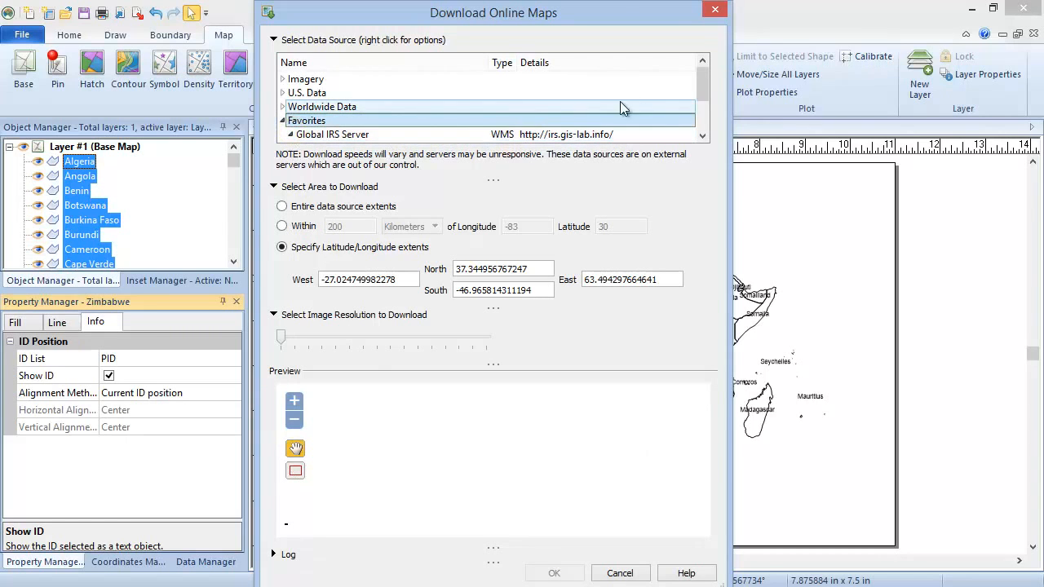
{"action": "left_click_drag", "start_coordinate": [703, 83], "coordinate": [705, 122]}
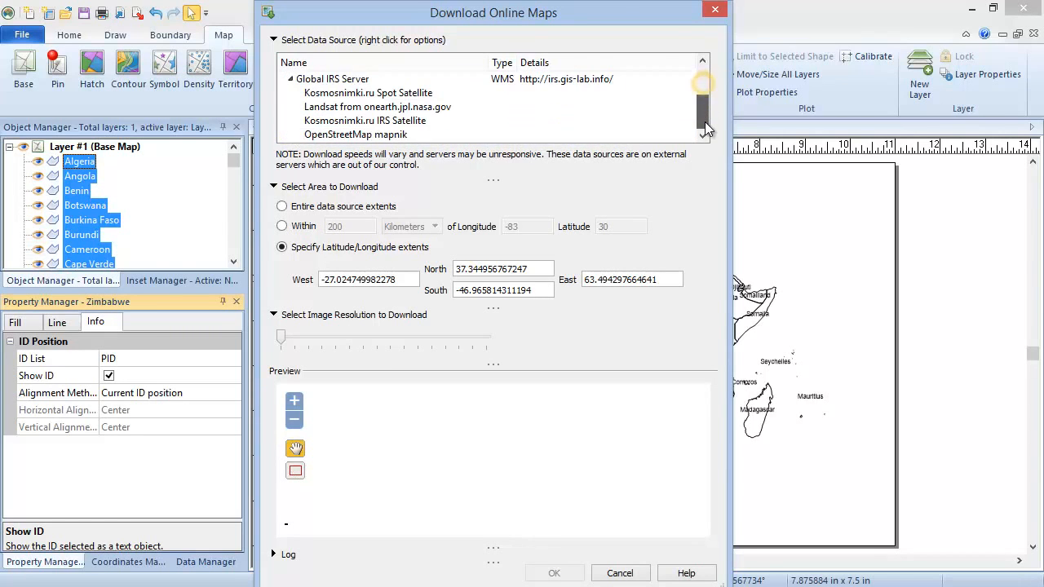
{"action": "left_click", "coordinate": [519, 107]}
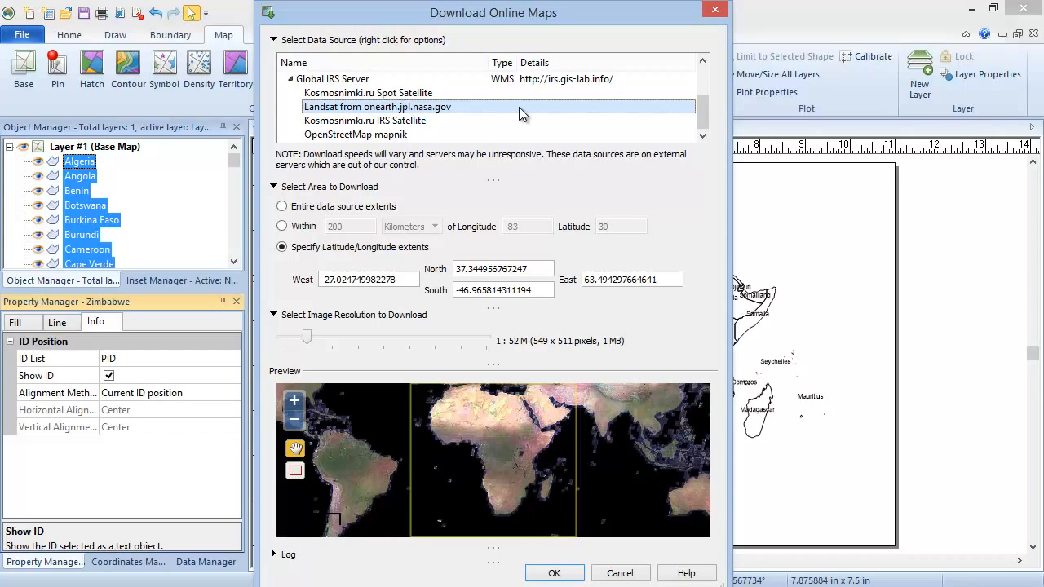
{"action": "left_click", "coordinate": [296, 473]}
{"action": "left_click_drag", "start_coordinate": [470, 399], "coordinate": [548, 470]}
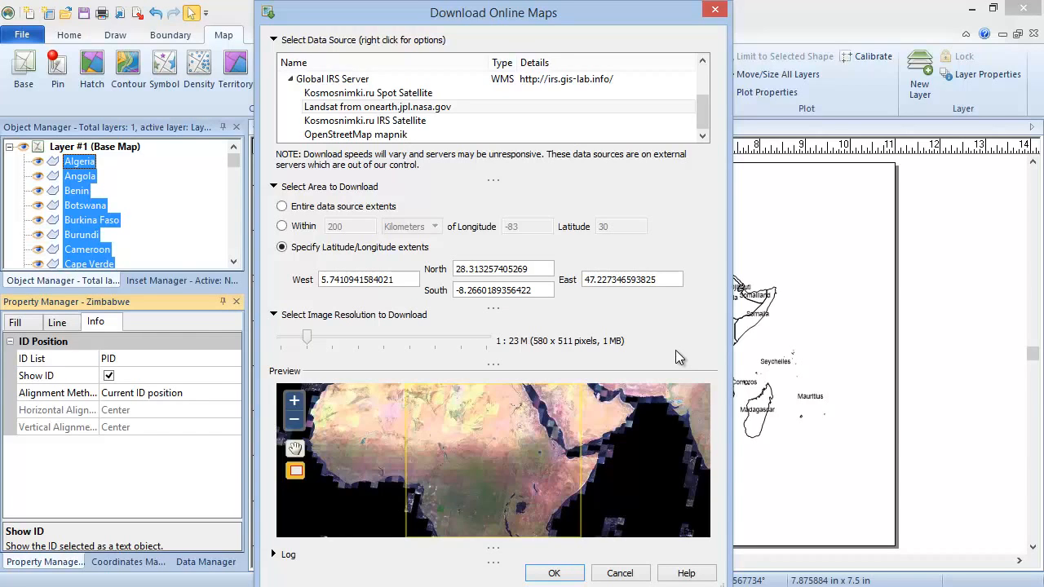
{"action": "left_click", "coordinate": [578, 575]}
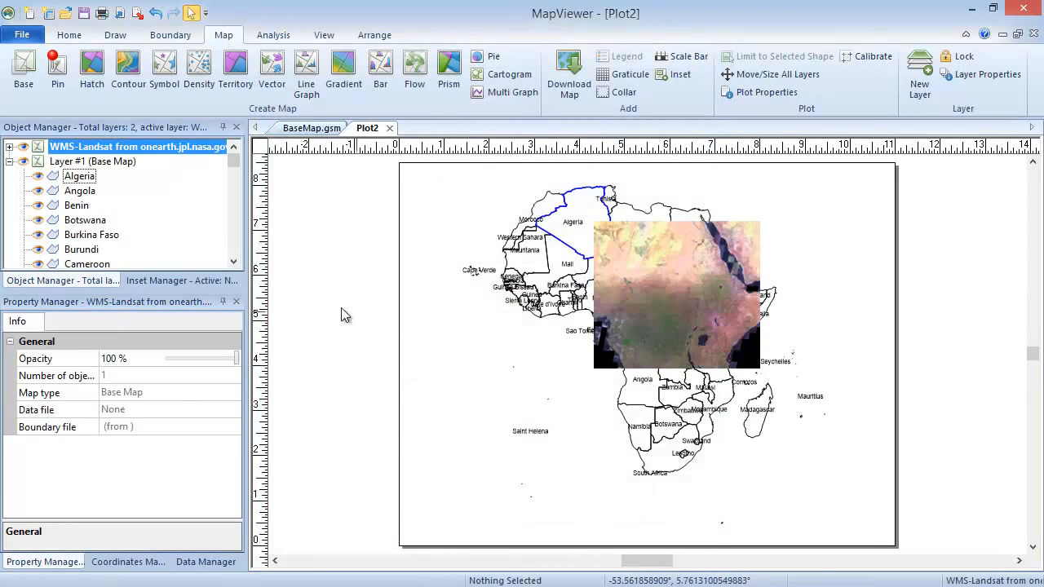
- Collapse the Africa base map layer and move it above the WMS-Landsat image layer in the layer order
{"action": "left_click", "coordinate": [9, 163]}
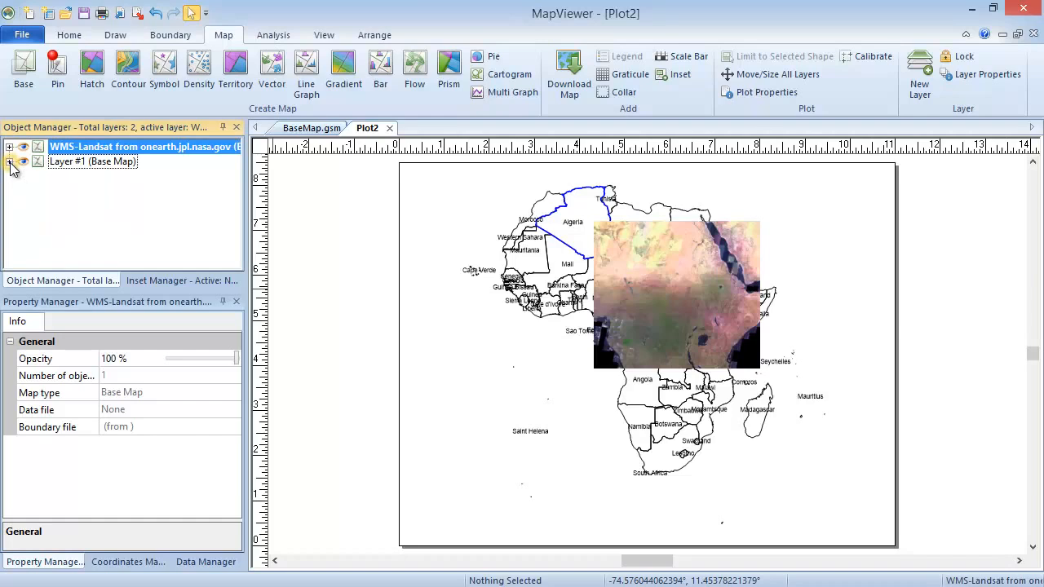
{"action": "left_click", "coordinate": [75, 162]}
{"action": "left_click_drag", "start_coordinate": [70, 161], "coordinate": [70, 146]}
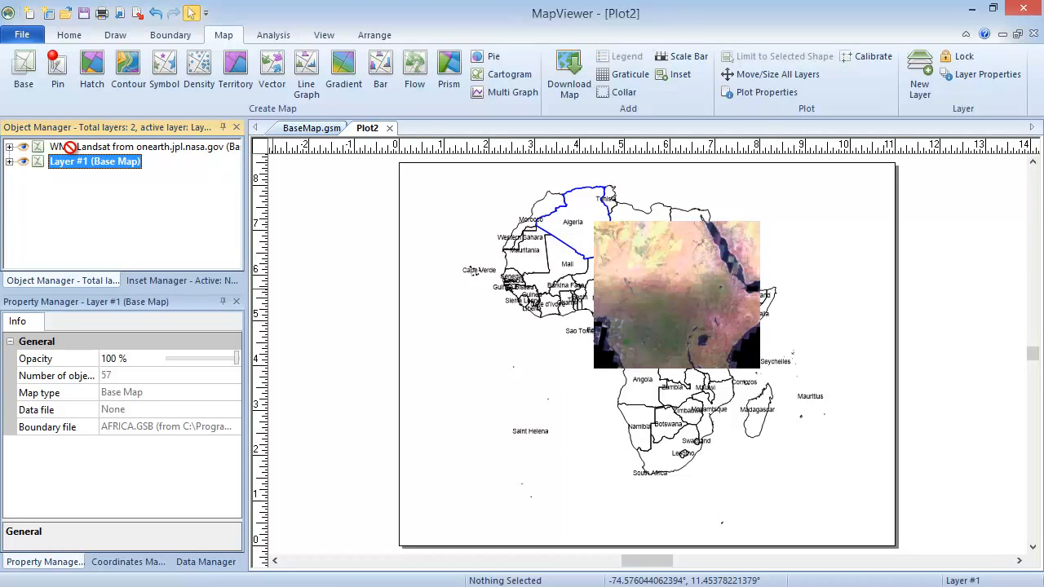
{"action": "left_click_drag", "start_coordinate": [70, 146], "coordinate": [66, 143]}
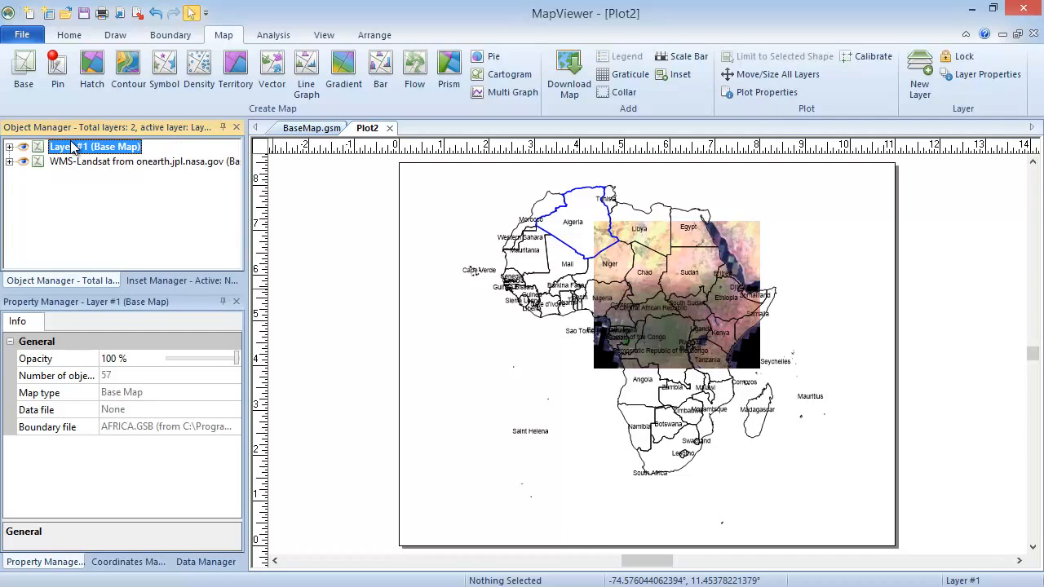